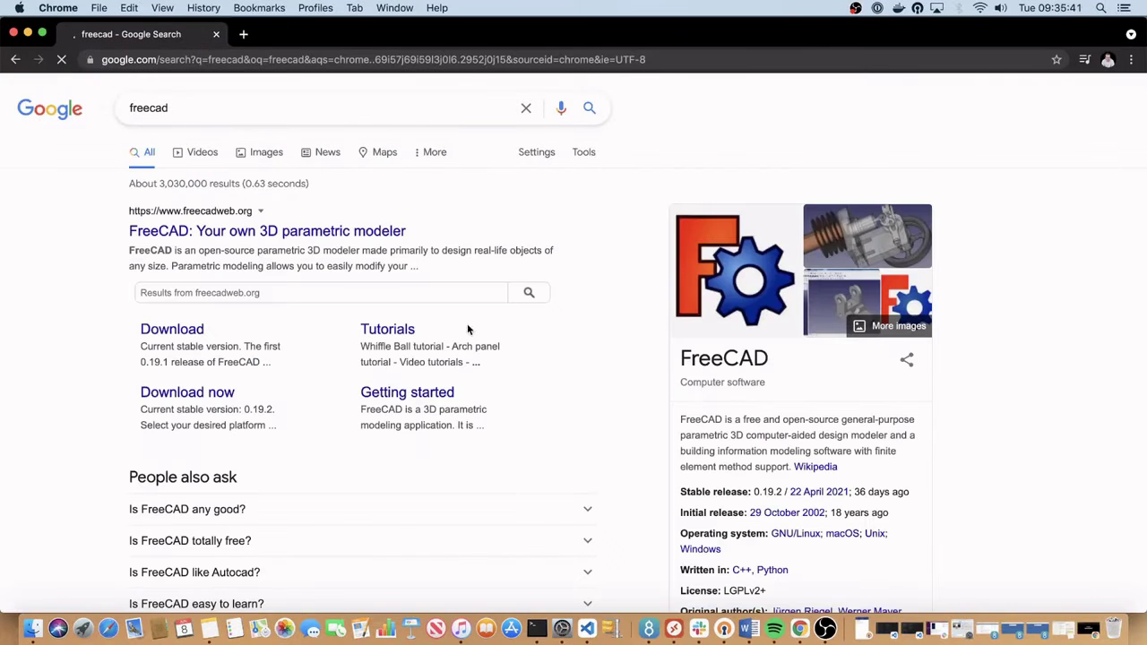
Download the 64-bit dmg for Mac from the downloads page of freecadweb.org
click(200, 213)
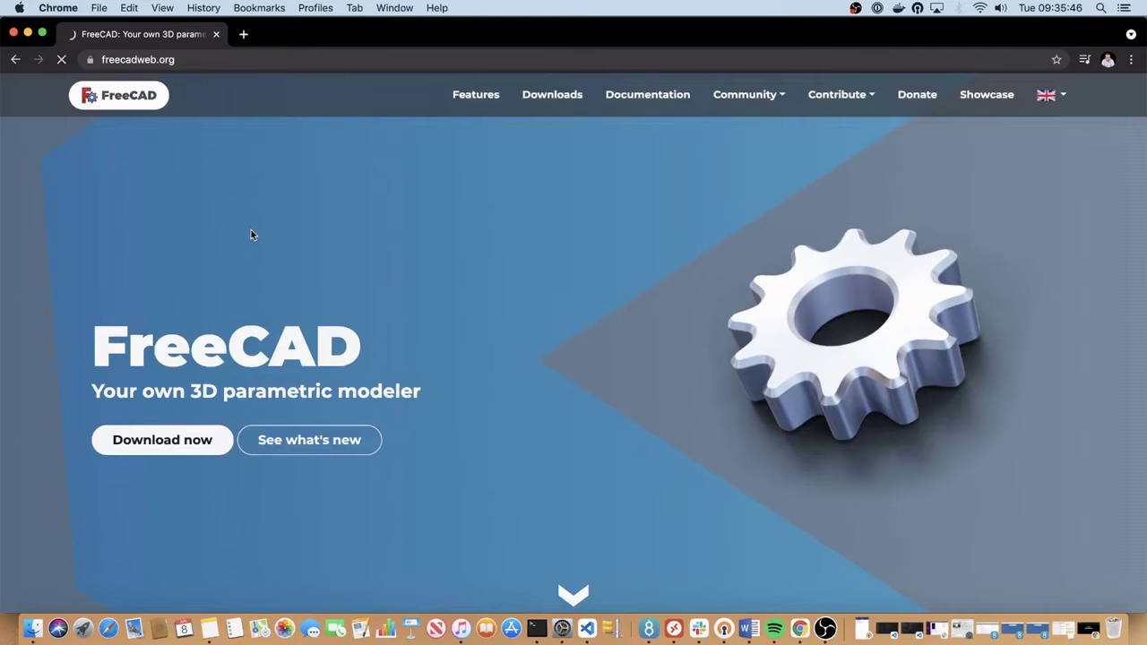
click(188, 445)
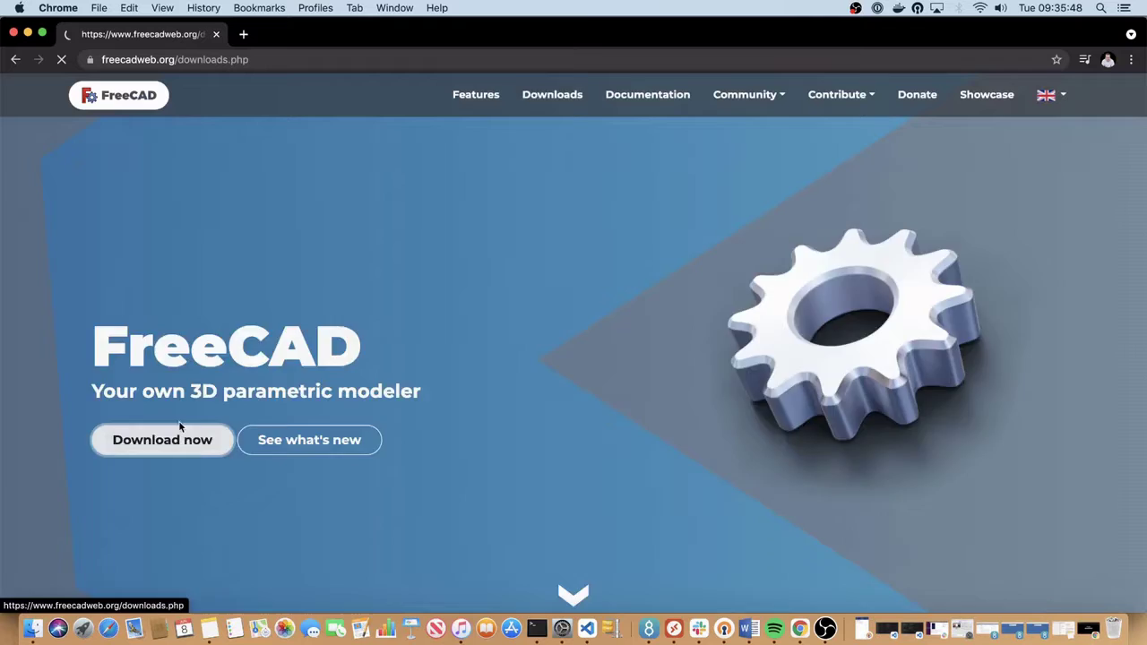
scroll(591, 281, down, 3)
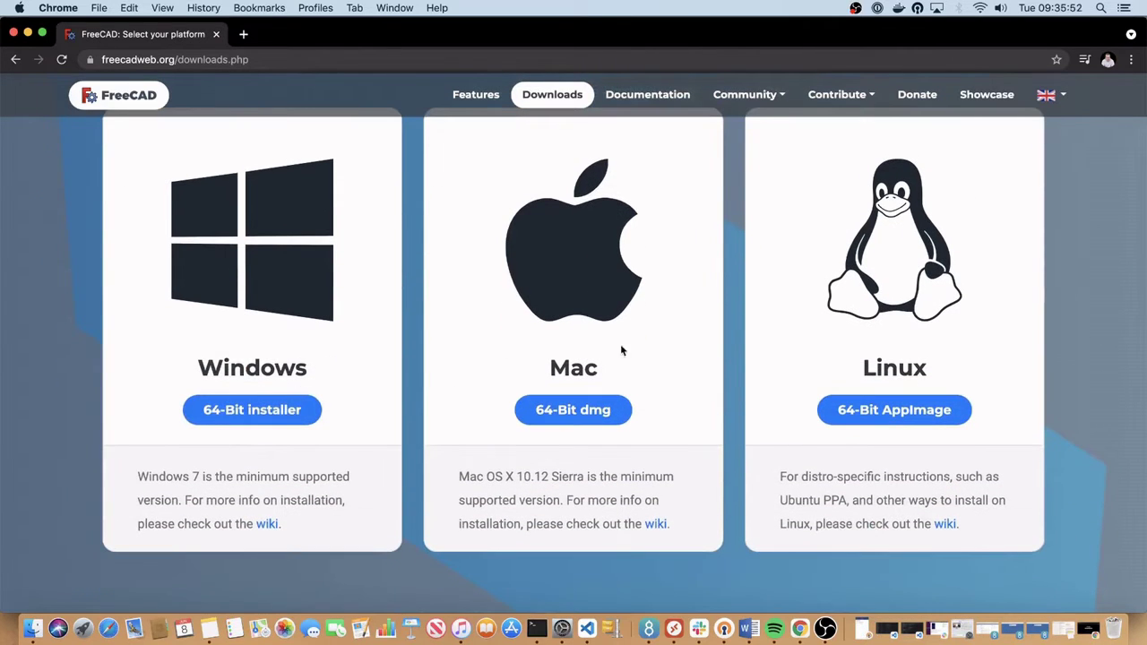
click(581, 423)
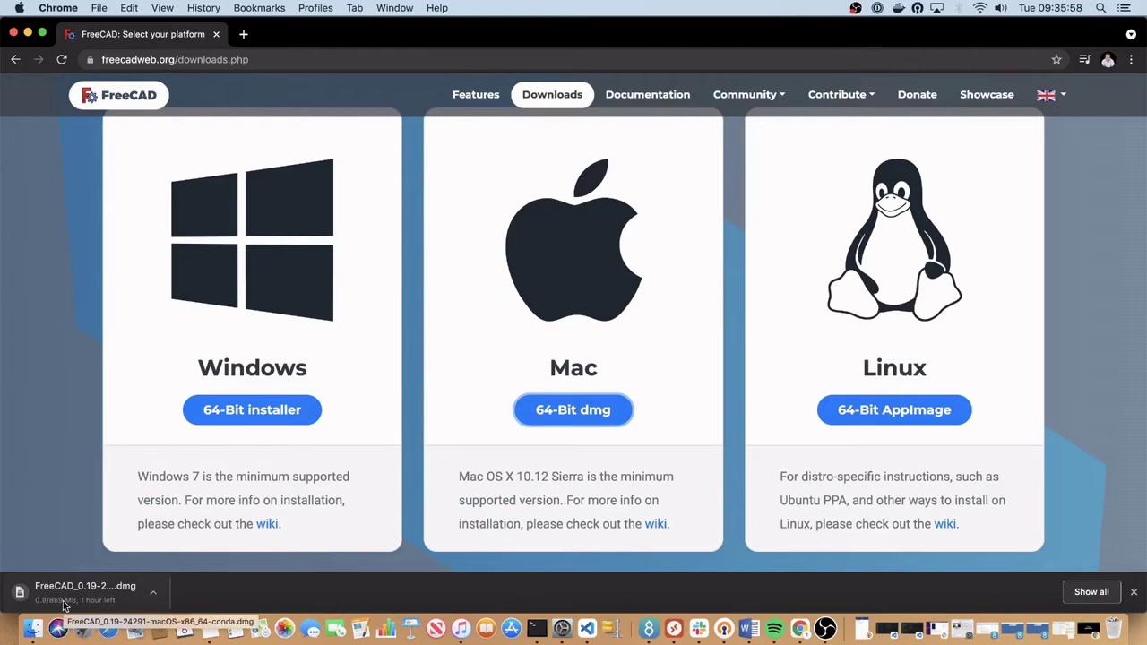
key(super+Tab)
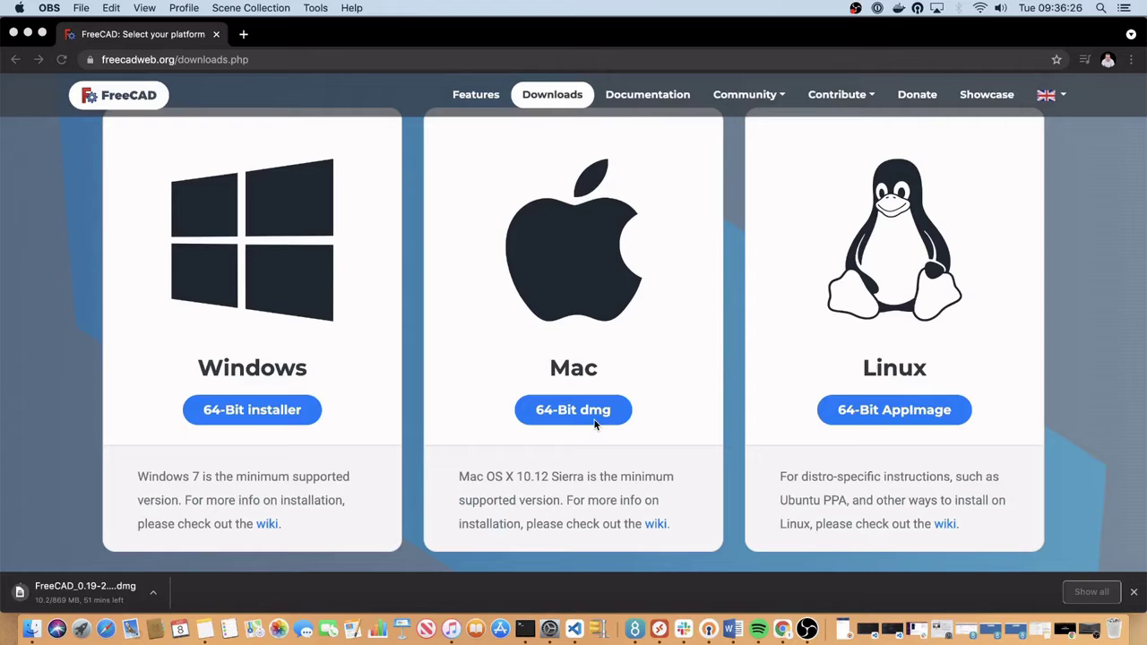
Show the downloading FreeCAD file in Finder and sort the Downloads folder by name
right_click(78, 599)
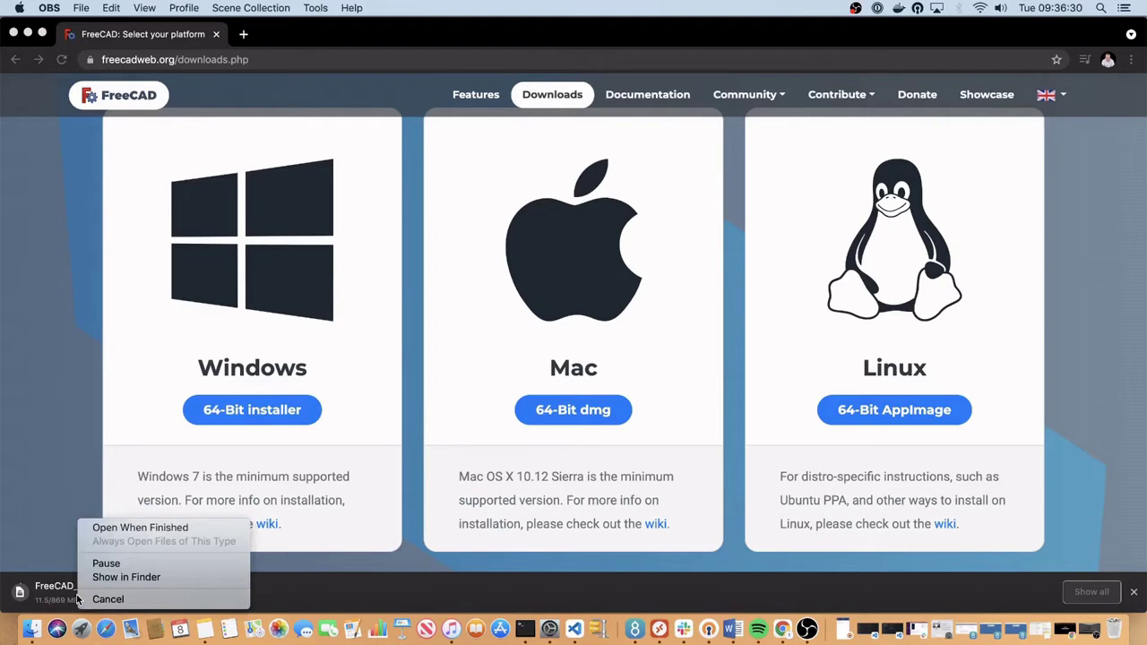
click(119, 579)
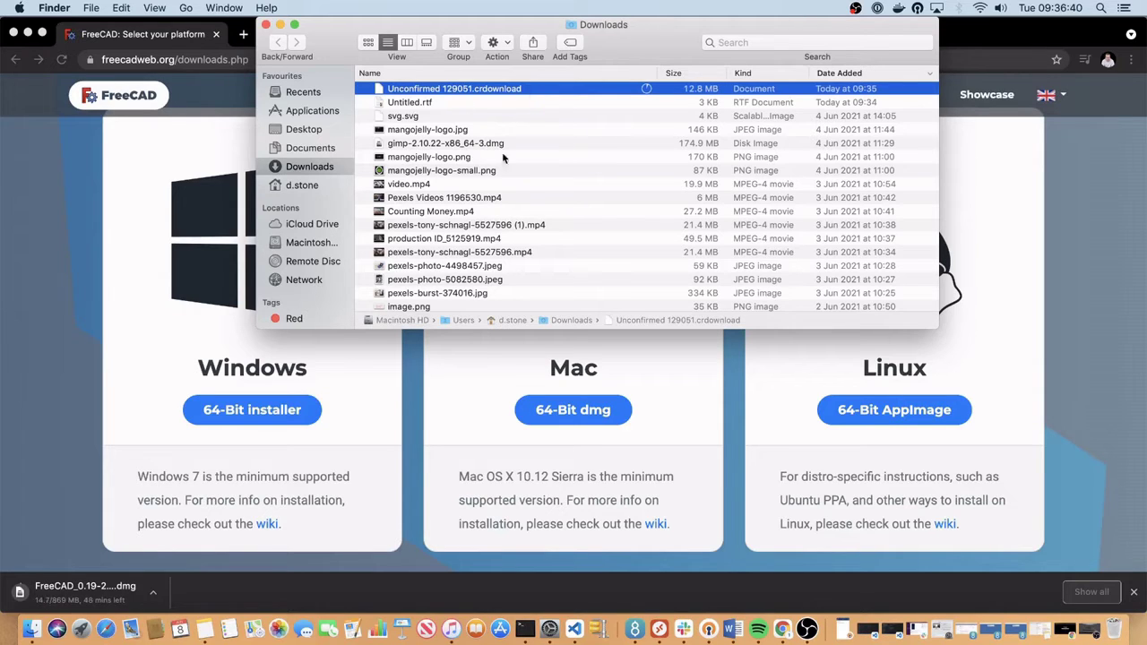
click(491, 72)
Open the disk image FreeCAD_0.19-24276-macOS-x86_64-conda.dmg from the Downloads folder
scroll(451, 199, up, 5)
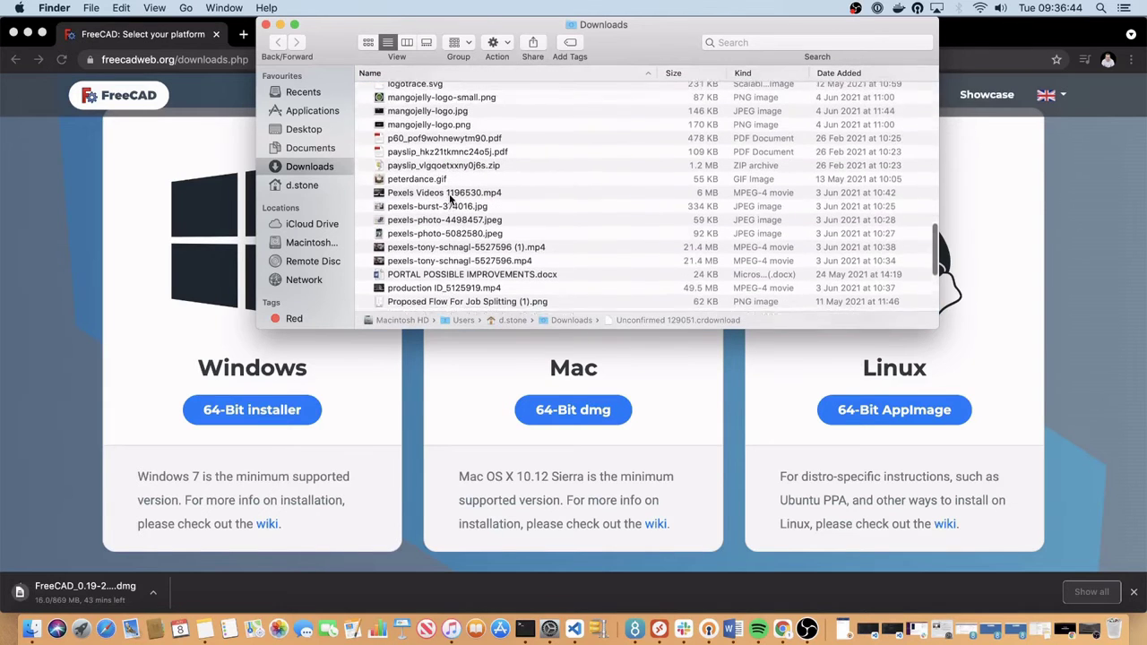
scroll(450, 199, up, 10)
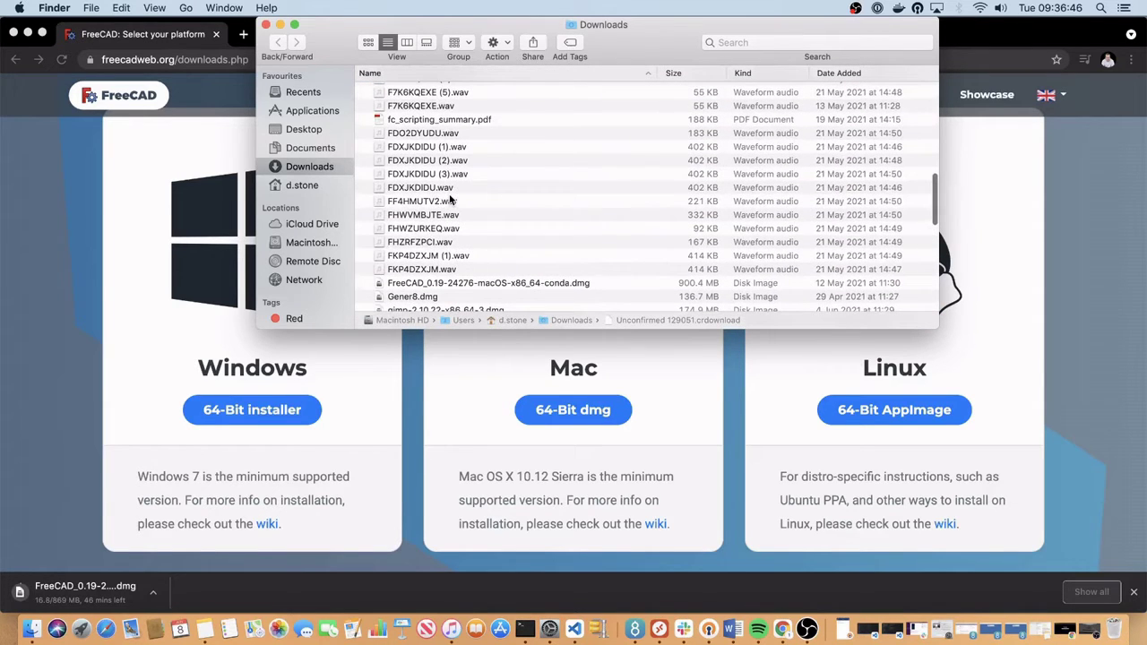
scroll(451, 199, down, 4)
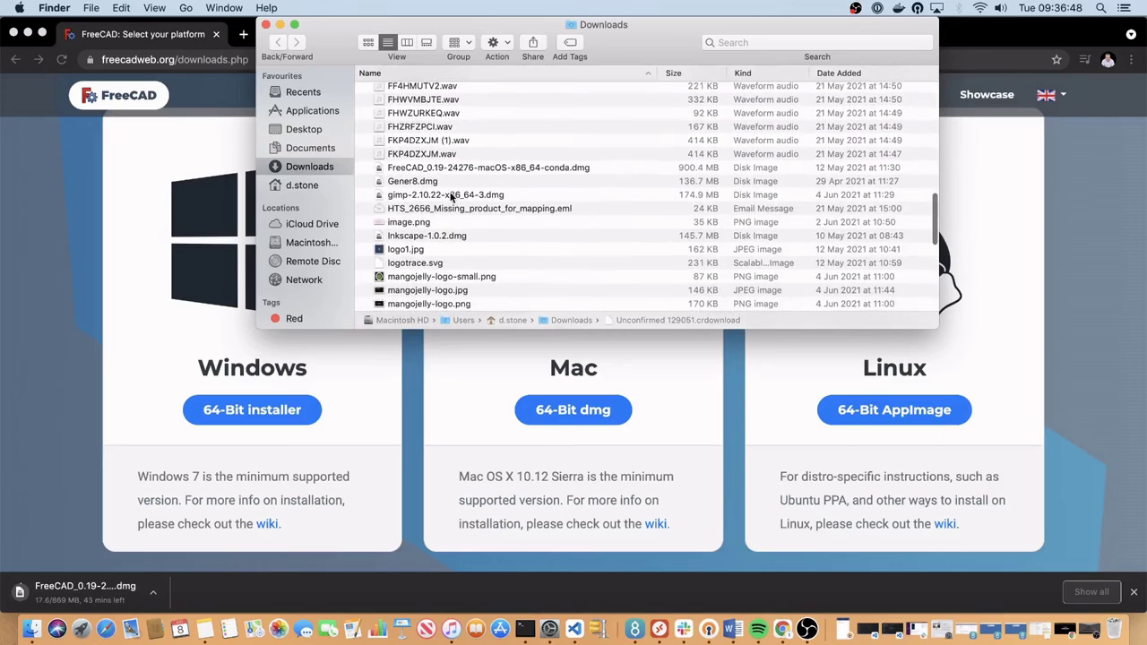
click(484, 171)
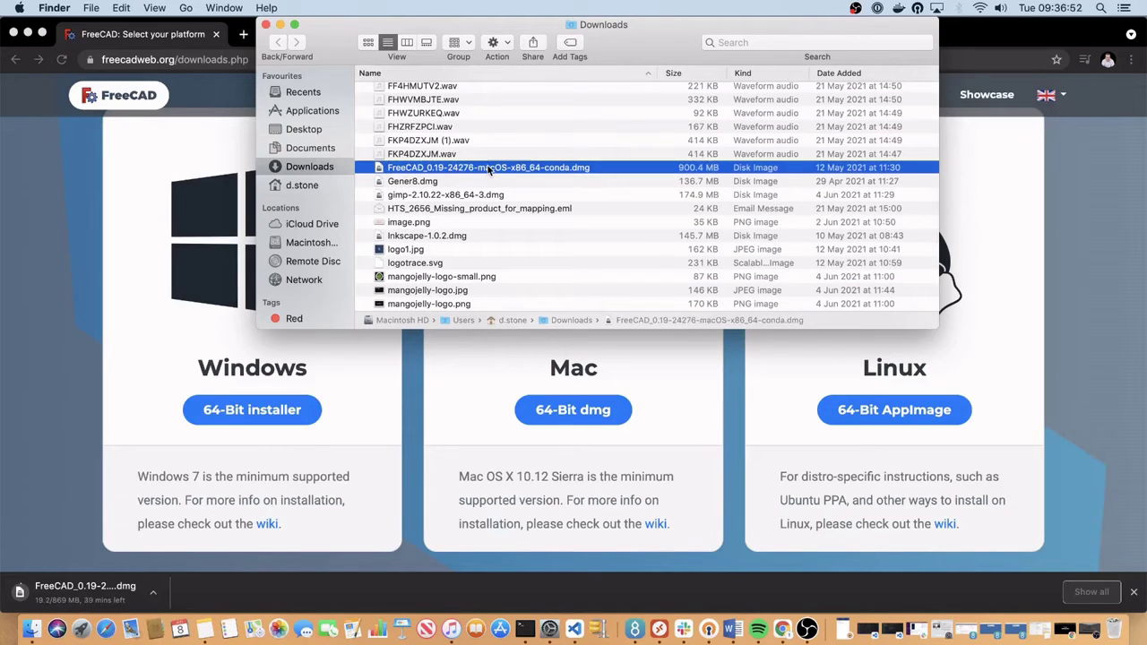
right_click(532, 171)
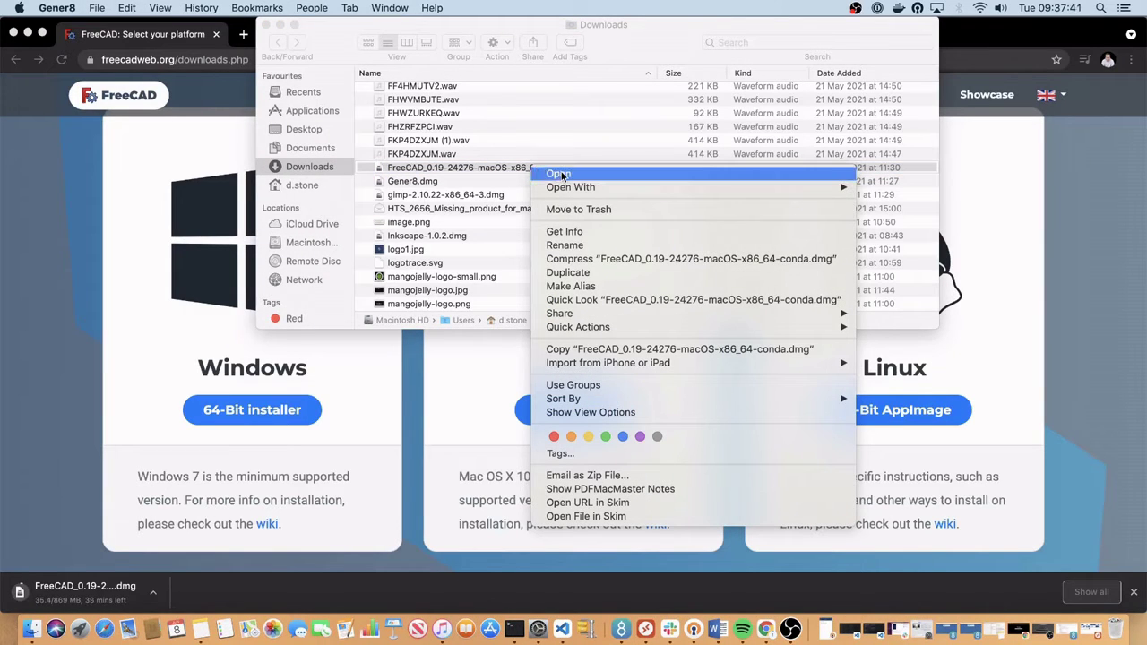
click(560, 175)
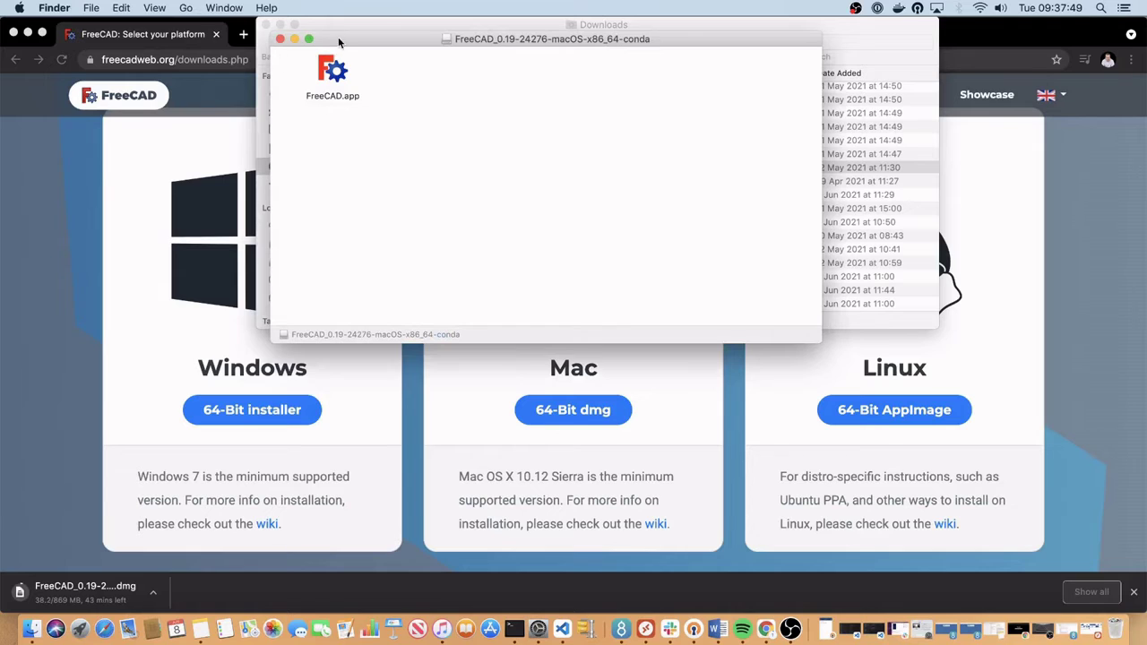
Copy FreeCAD.app from the mounted disk image into the Applications folder
drag(313, 86, 531, 142)
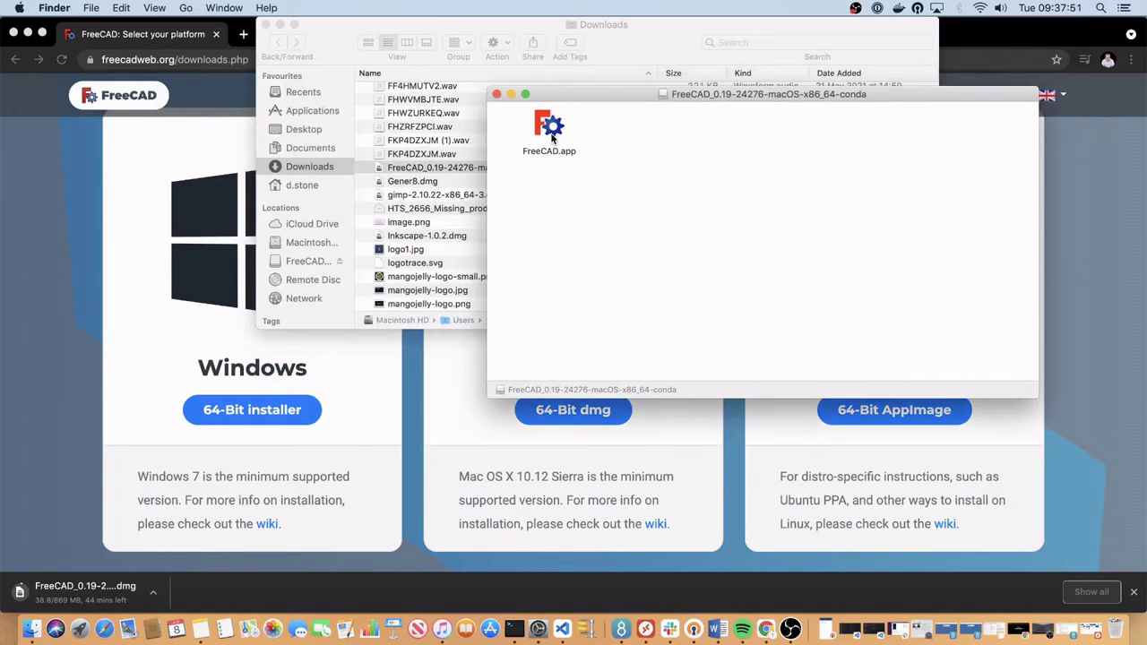
click(553, 134)
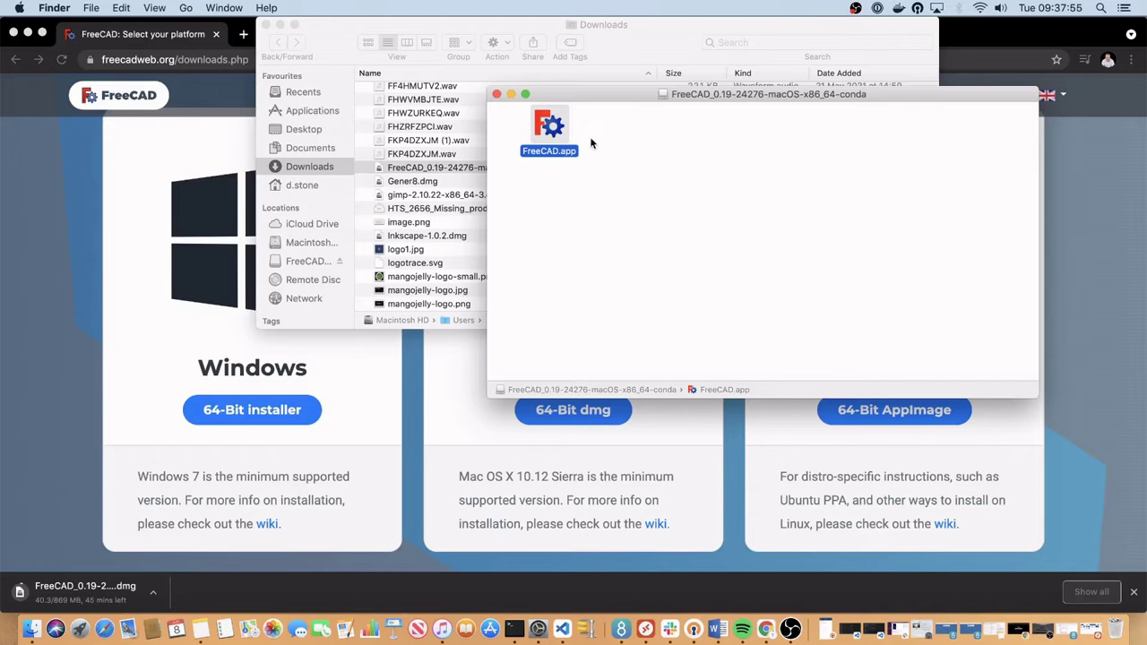
drag(540, 122, 332, 111)
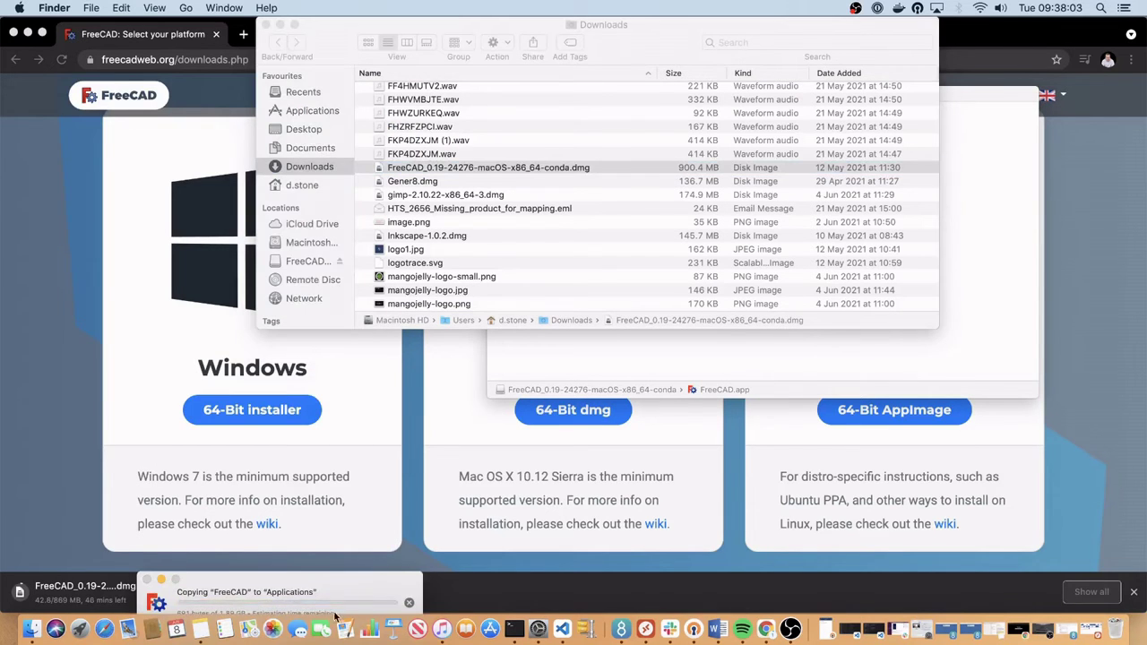
drag(350, 586, 612, 343)
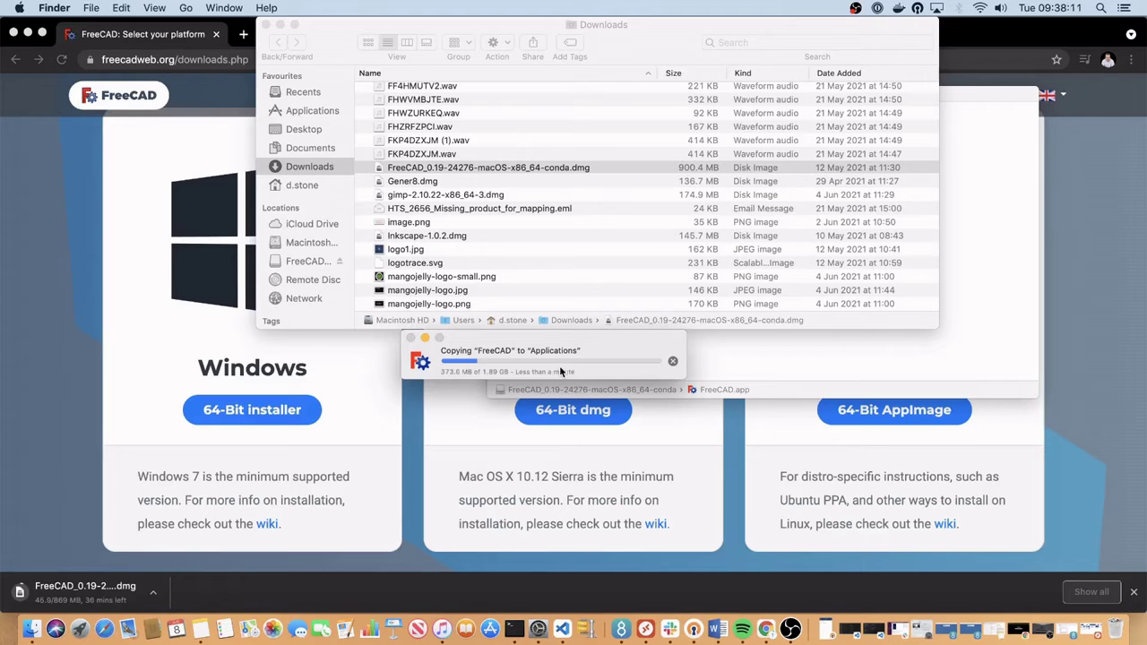
drag(611, 340, 652, 229)
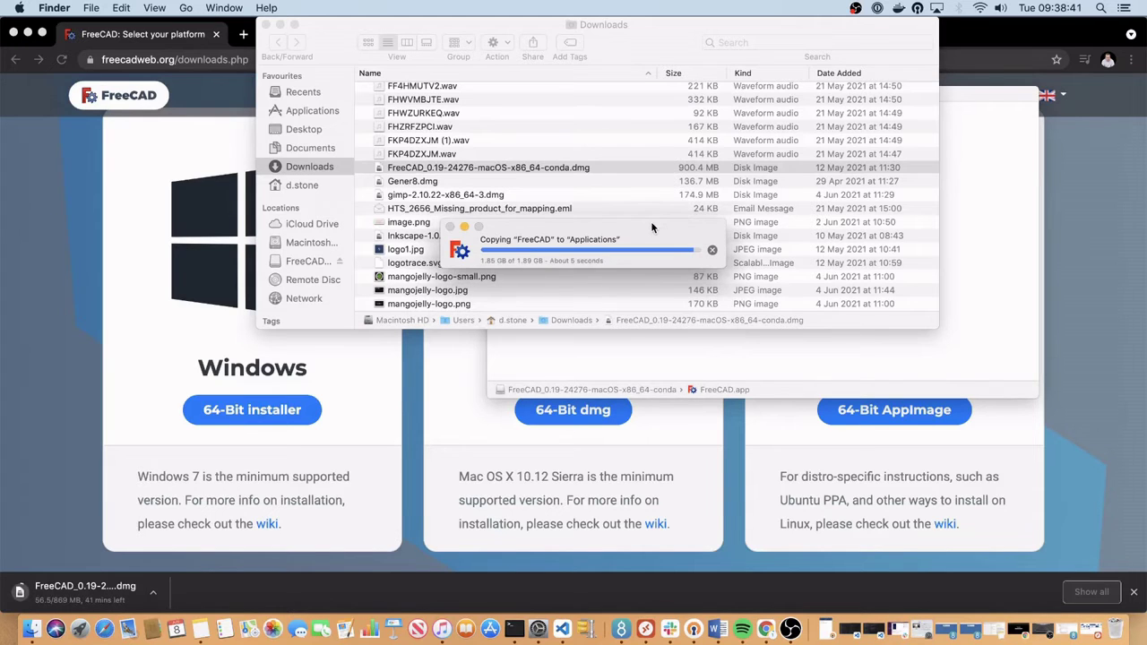
Try to launch FreeCAD.app normally from the Applications folder
click(313, 113)
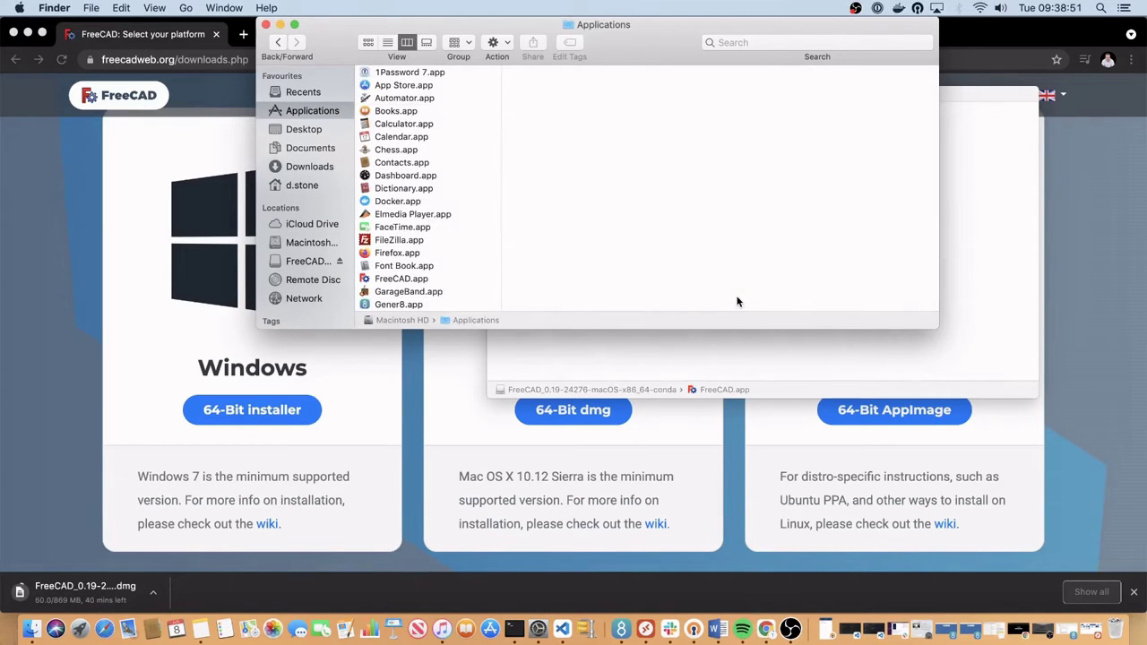
click(410, 280)
scroll(801, 220, down, 5)
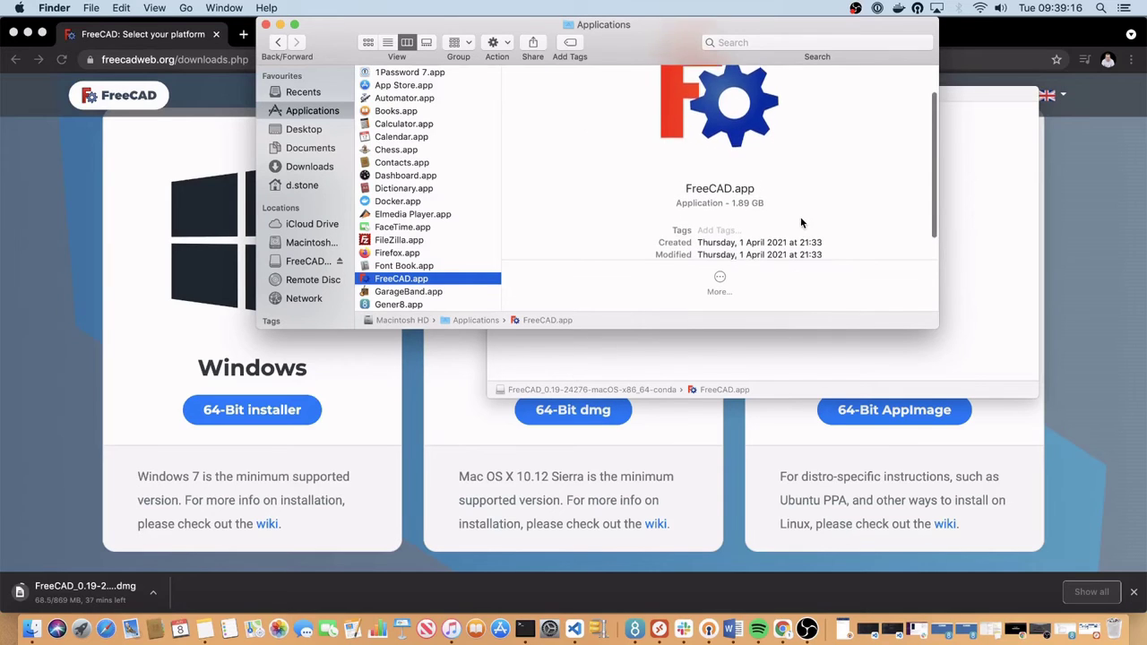
double_click(414, 281)
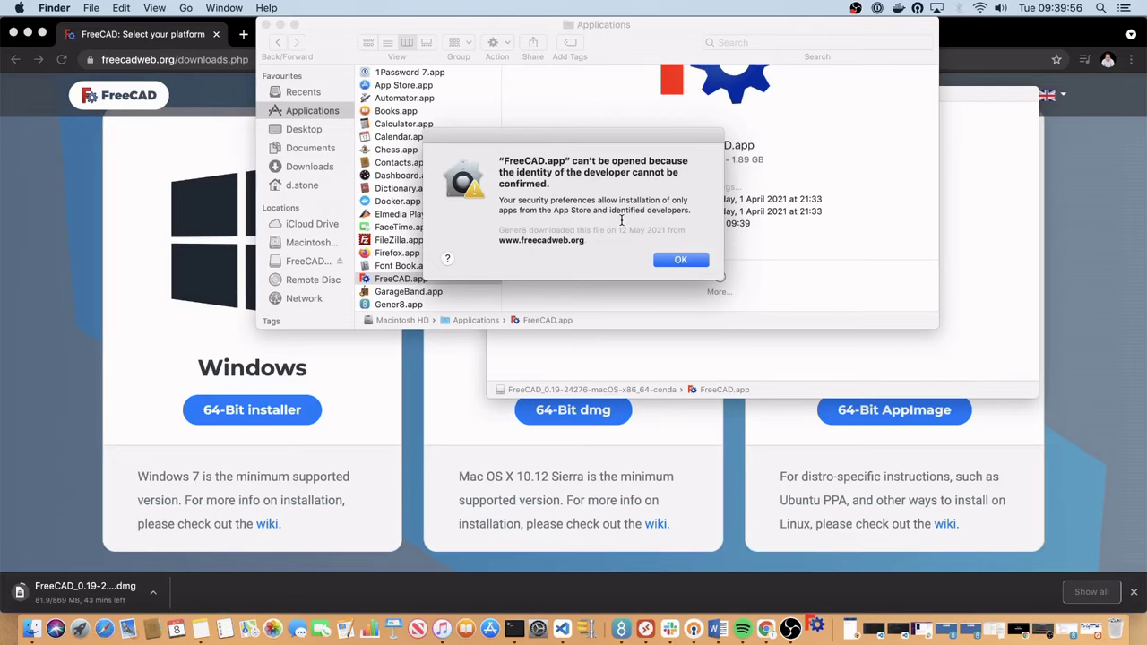
click(682, 261)
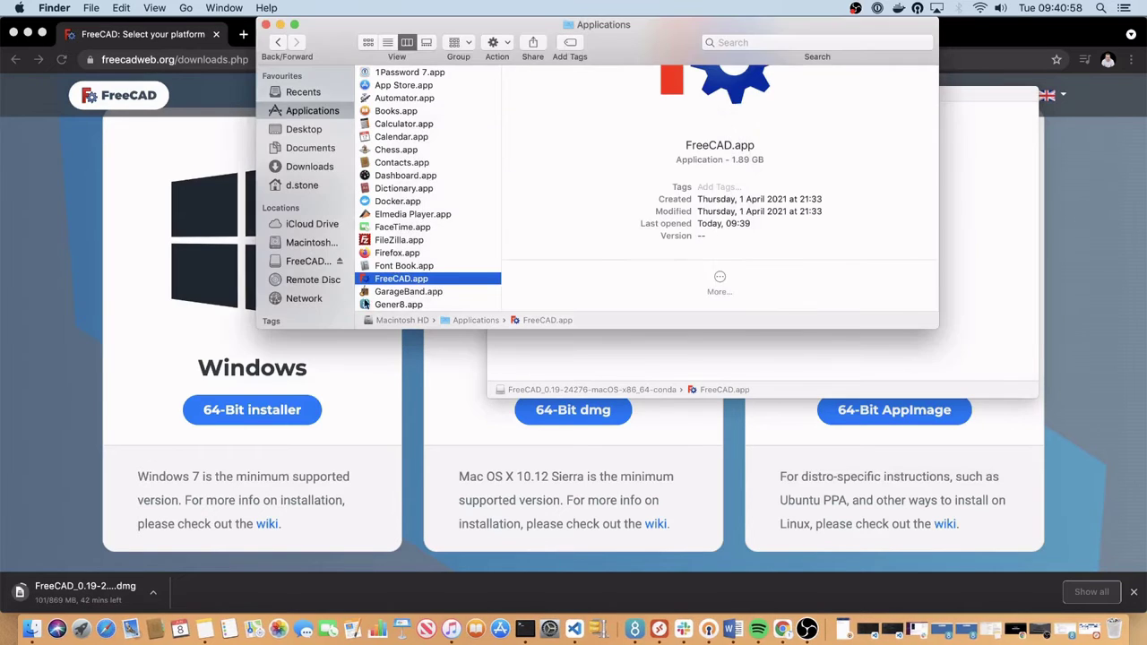
Open FreeCAD.app from the Applications folder, allowing it to run despite its unconfirmed developer
right_click(402, 280)
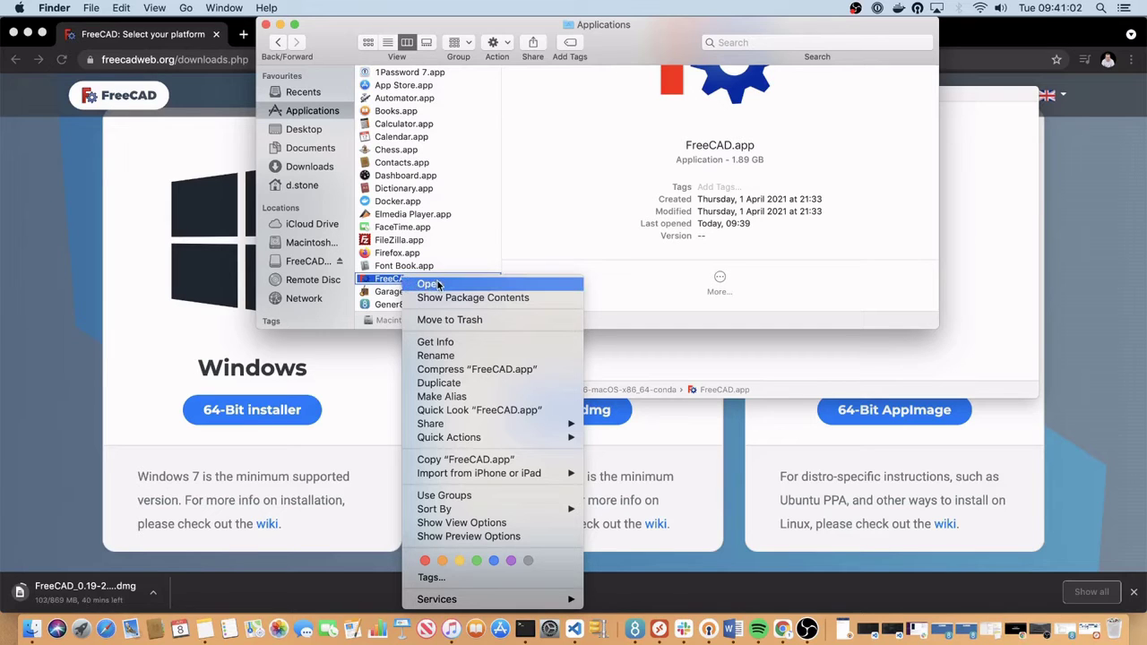
click(443, 285)
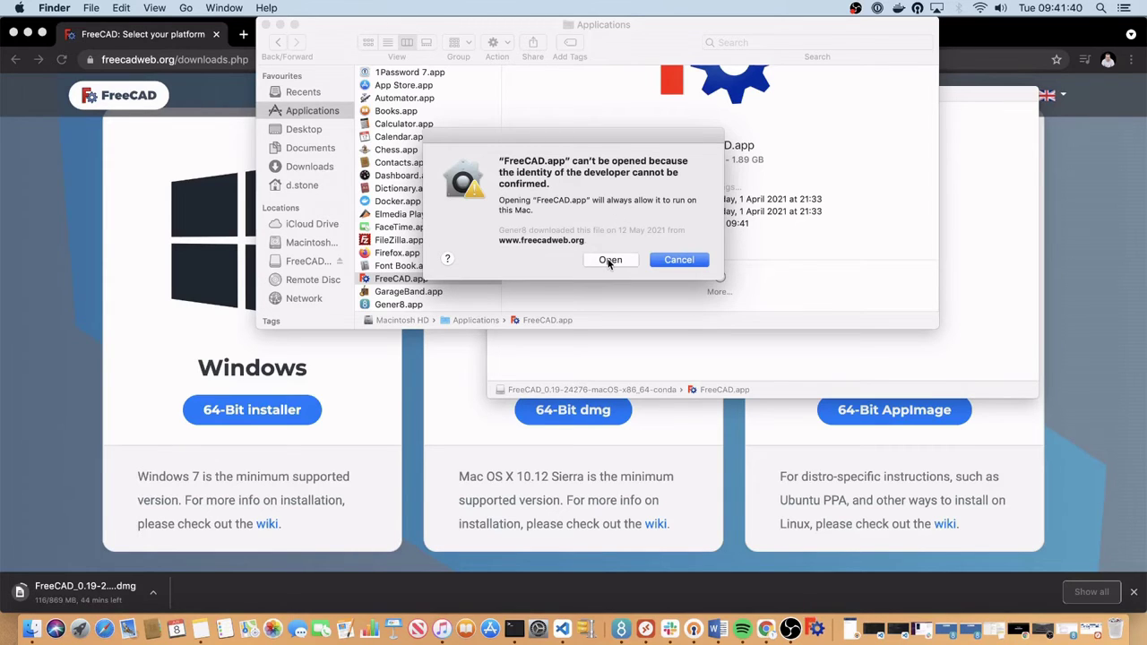
click(609, 259)
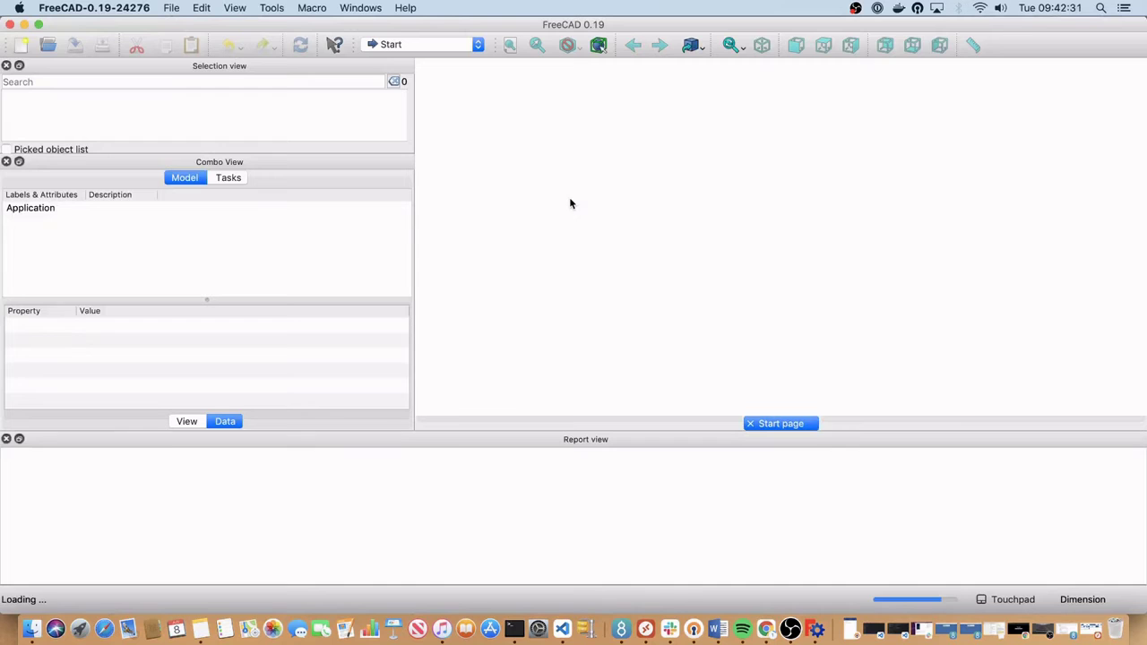
Close FreeCAD, relaunch it directly from the Applications folder, and close it again
click(10, 25)
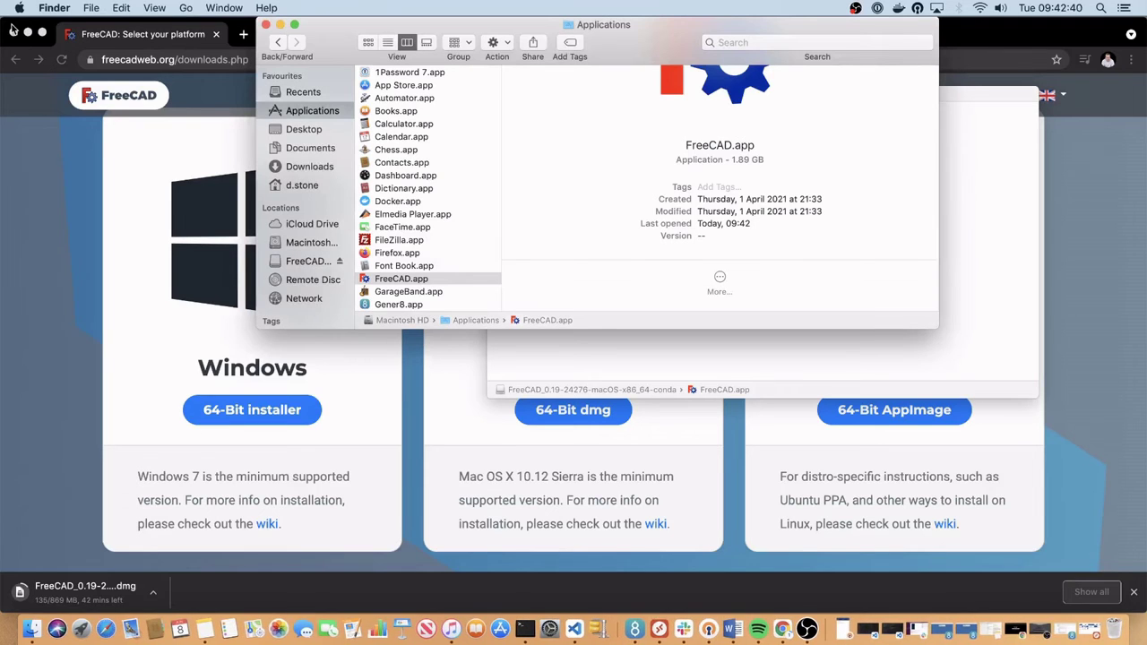
double_click(403, 284)
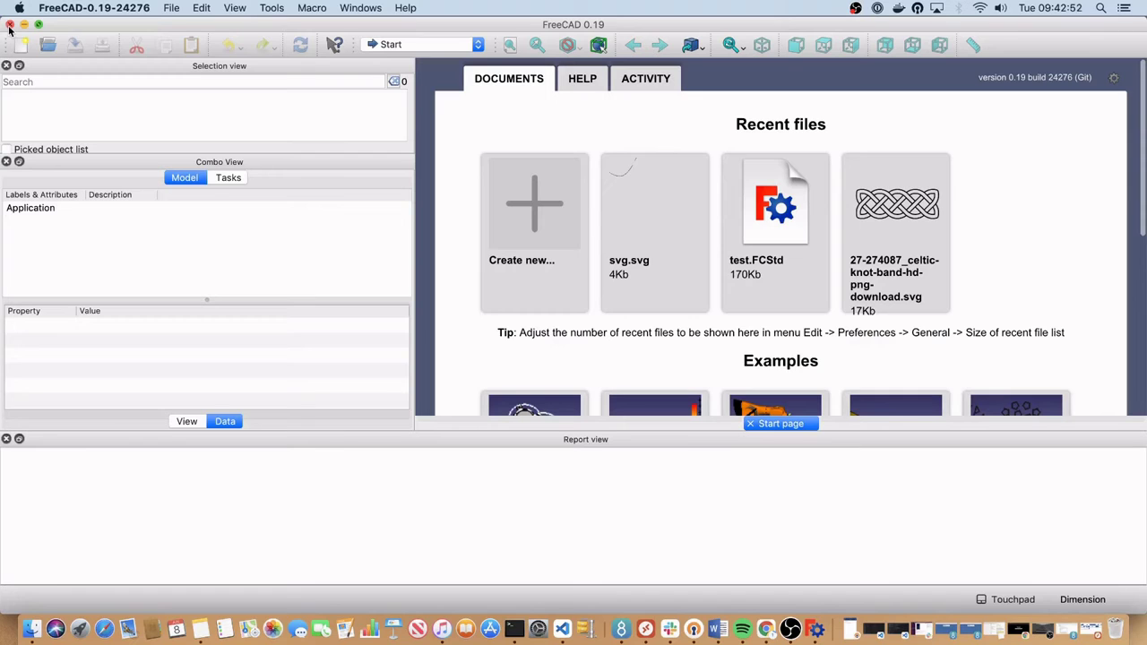
click(10, 25)
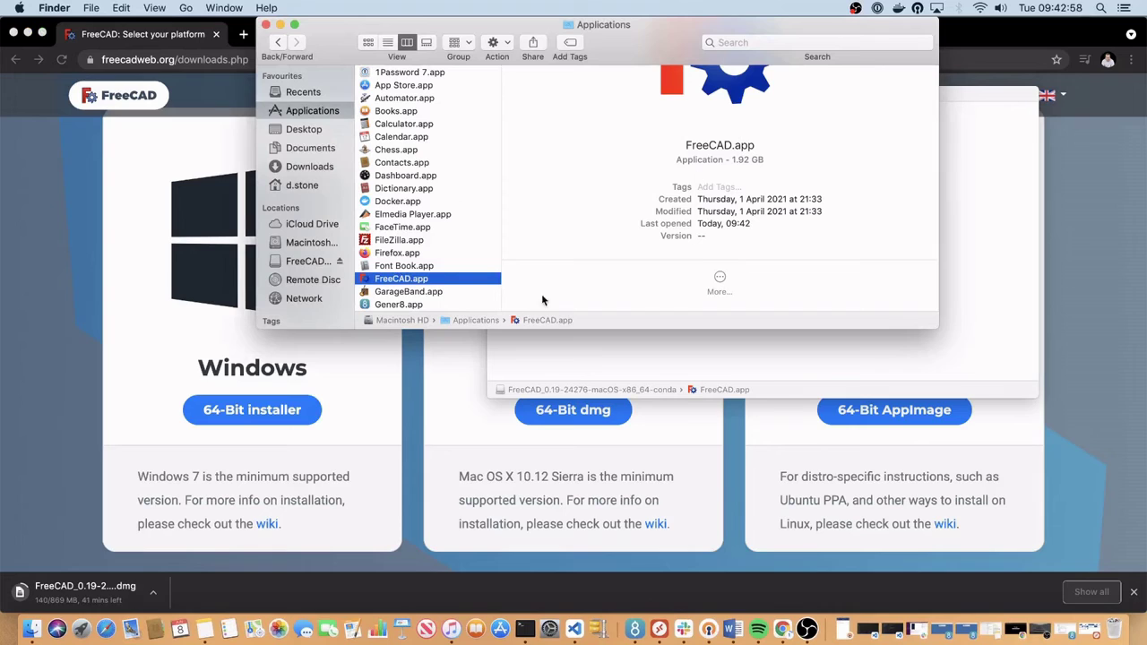
Find FreeCAD.app with a Spotlight search for "freecad" and launch it
click(440, 478)
key(super+space)
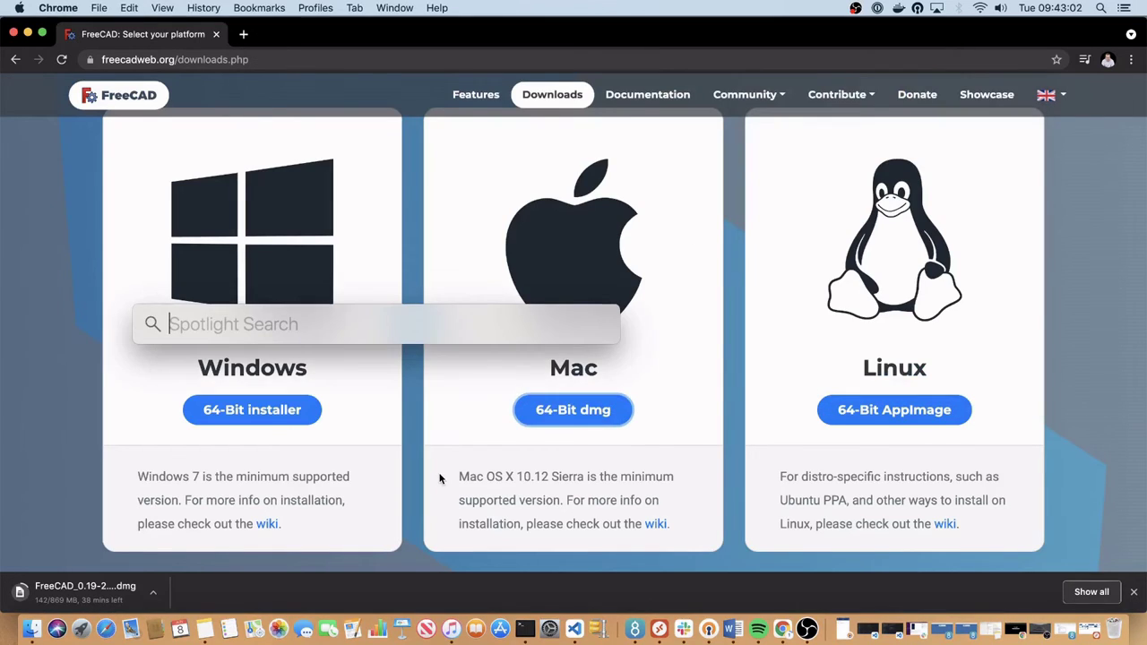
text(free)
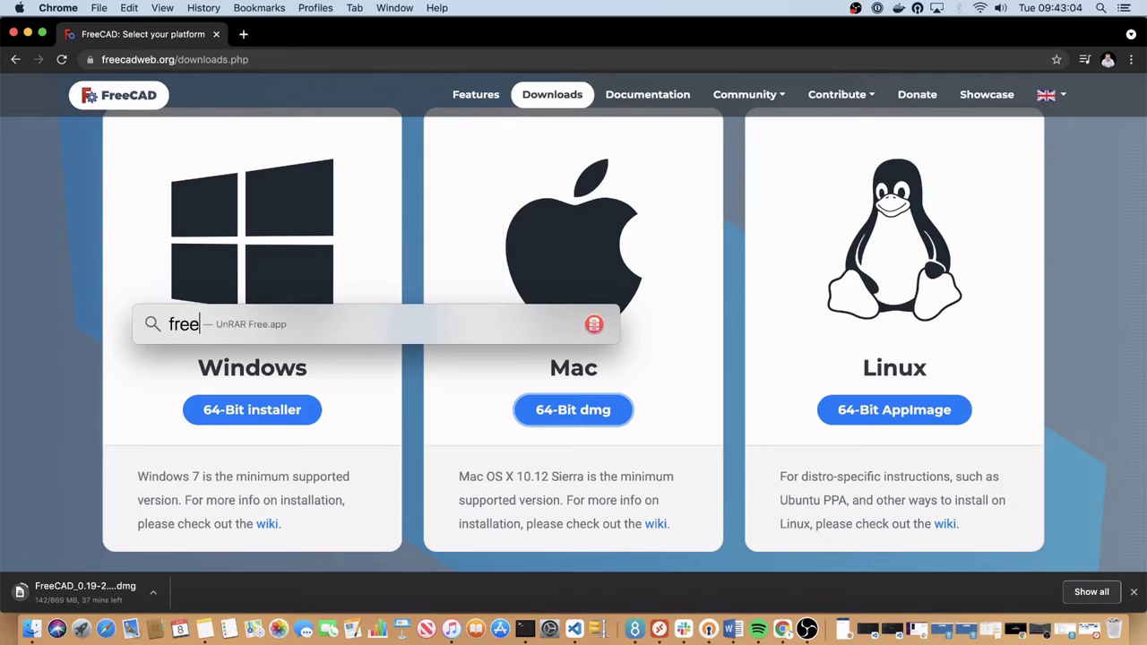
text(cad)
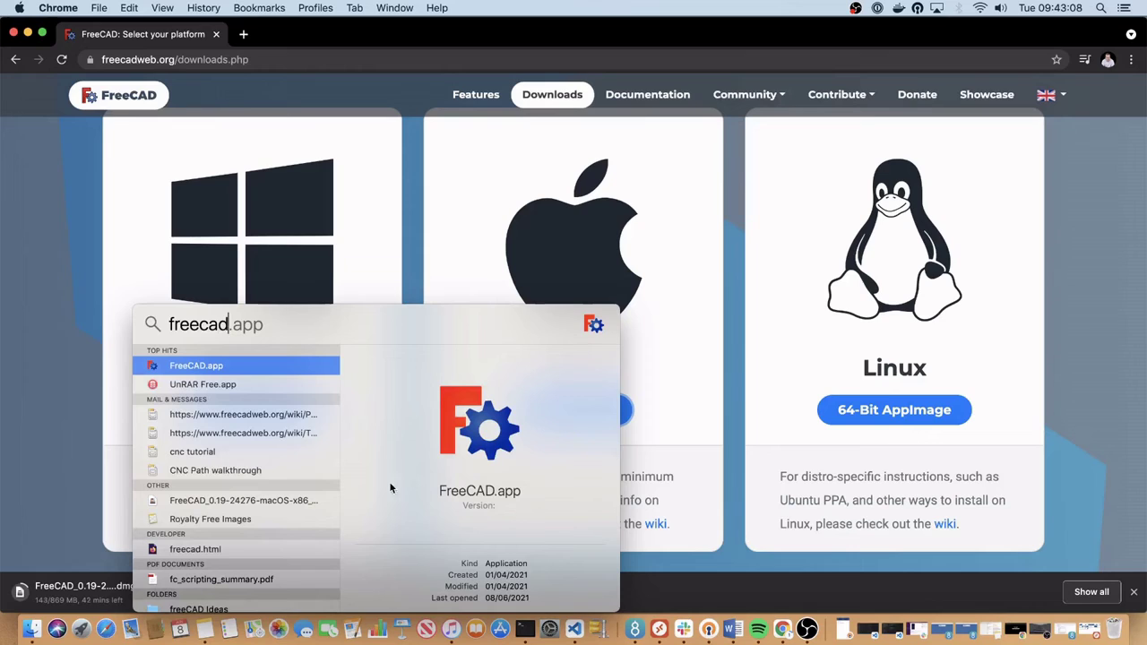
click(199, 368)
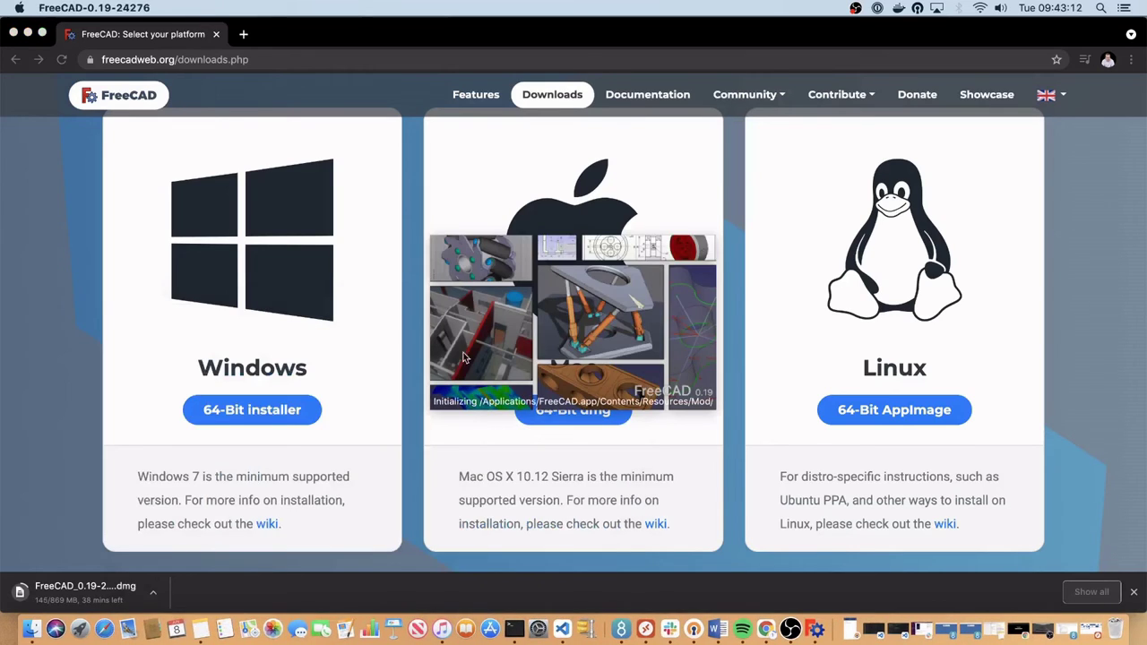